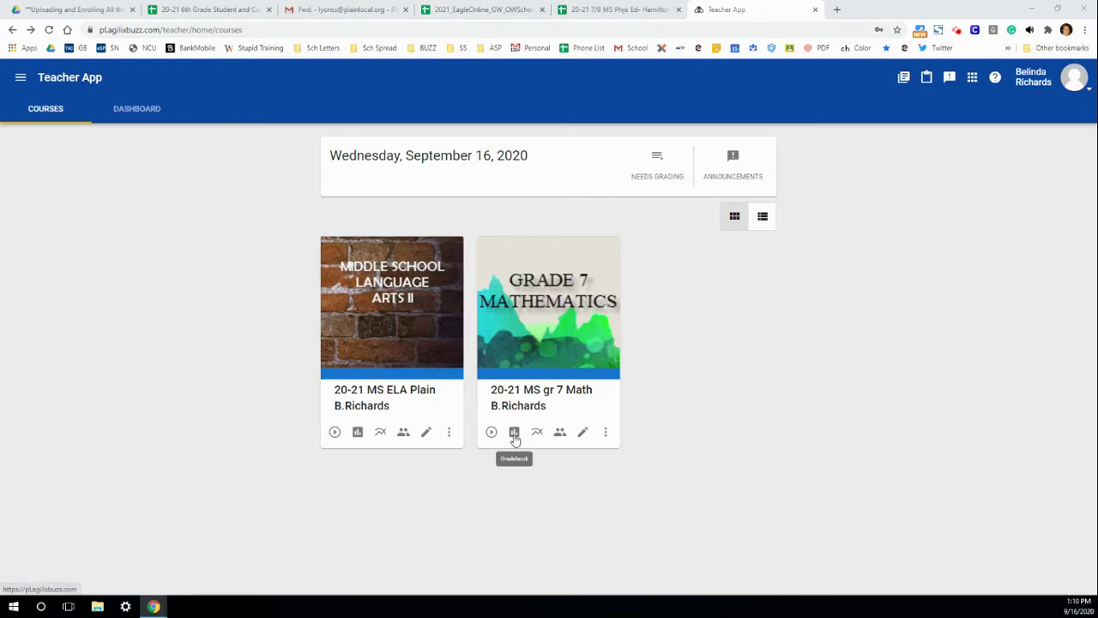
In the Grade 7 Math gradebook's display options, tick the Username, Email Address and Minutes columns
{"action": "left_click", "coordinate": [514, 433]}
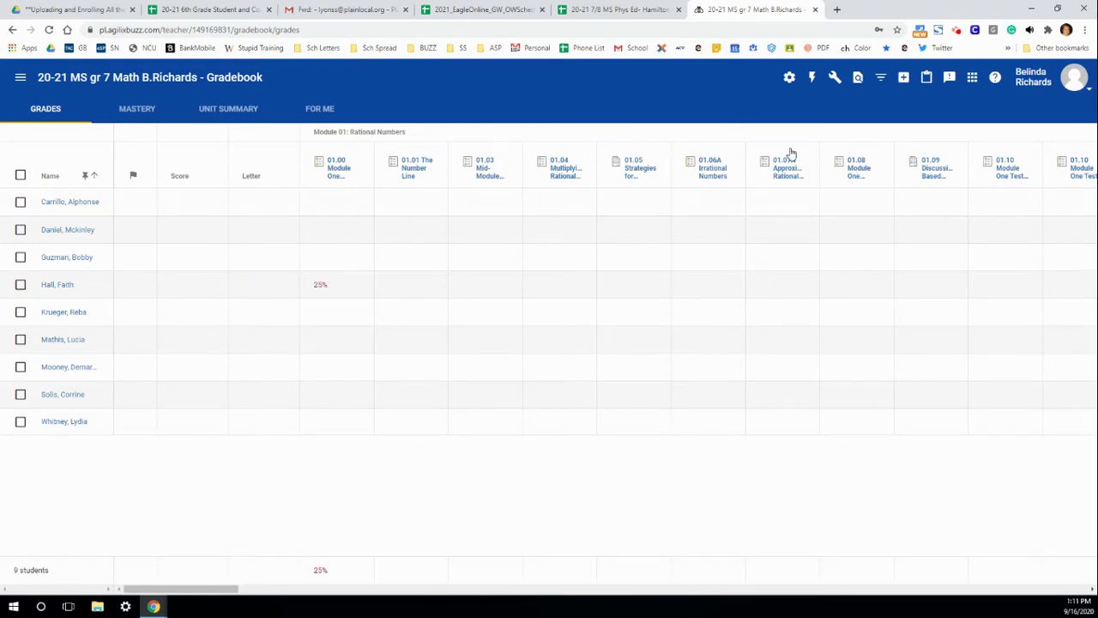
{"action": "left_click", "coordinate": [790, 78]}
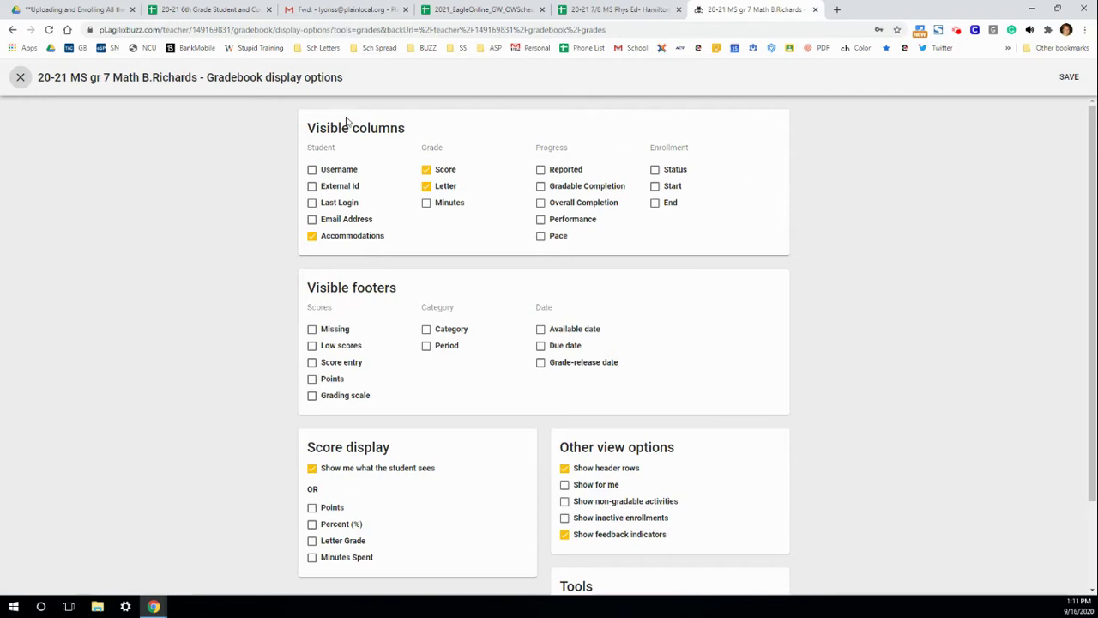
{"action": "left_click", "coordinate": [312, 169]}
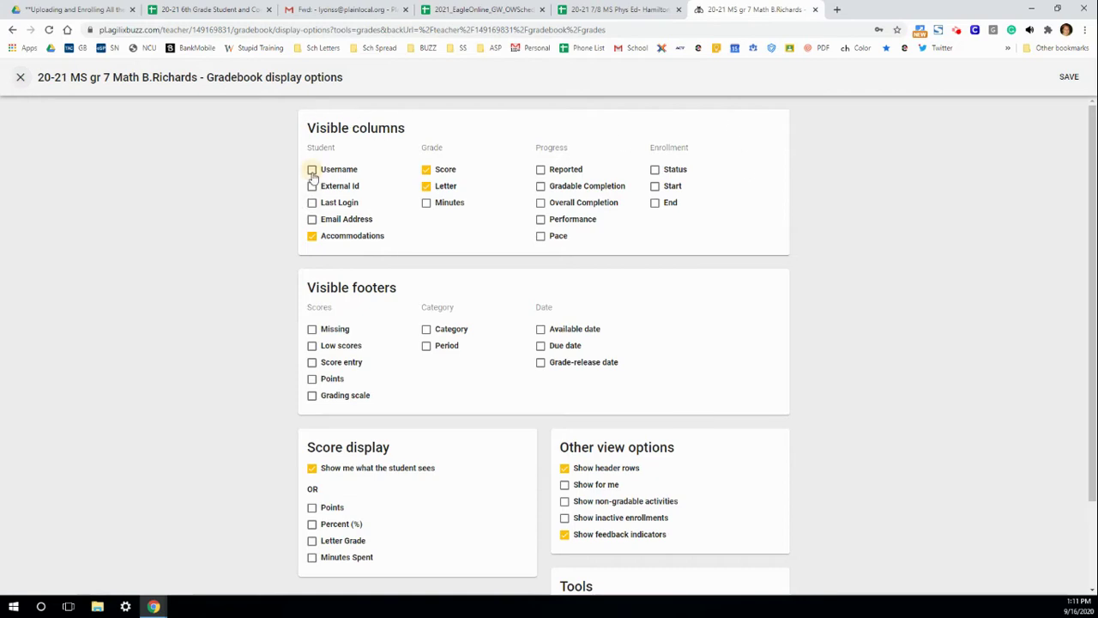
{"action": "left_click", "coordinate": [312, 220]}
{"action": "left_click", "coordinate": [428, 204]}
Save the display options so the gradebook reloads with Username, Email and Minutes columns
{"action": "left_click", "coordinate": [1064, 79]}
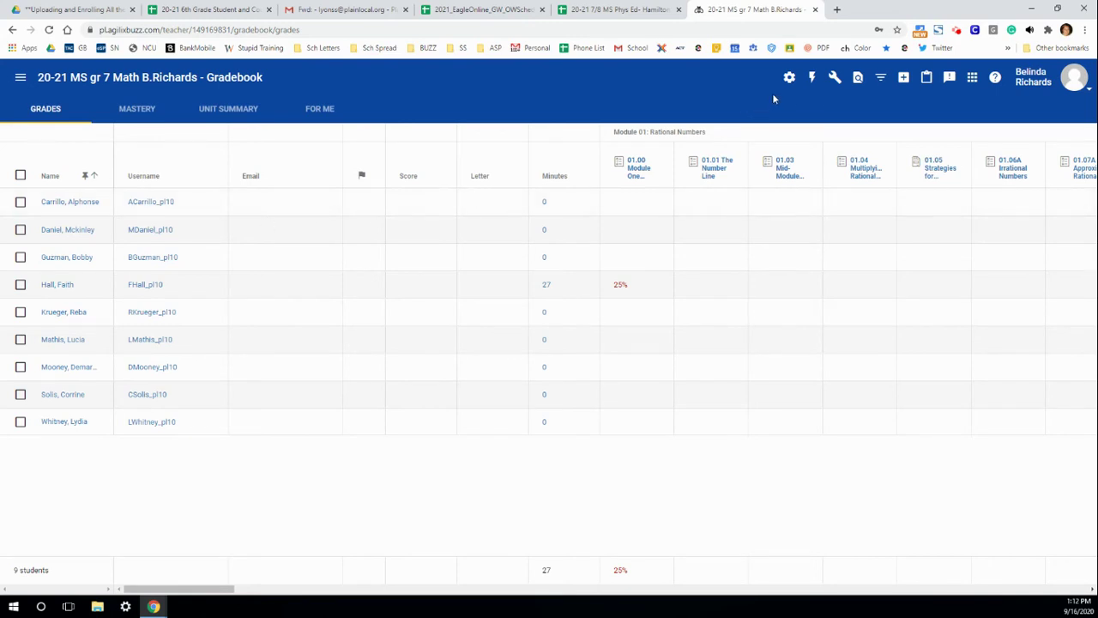
Uncheck Minutes and Email Address in the display options and save, keeping only Username
{"action": "left_click", "coordinate": [788, 78]}
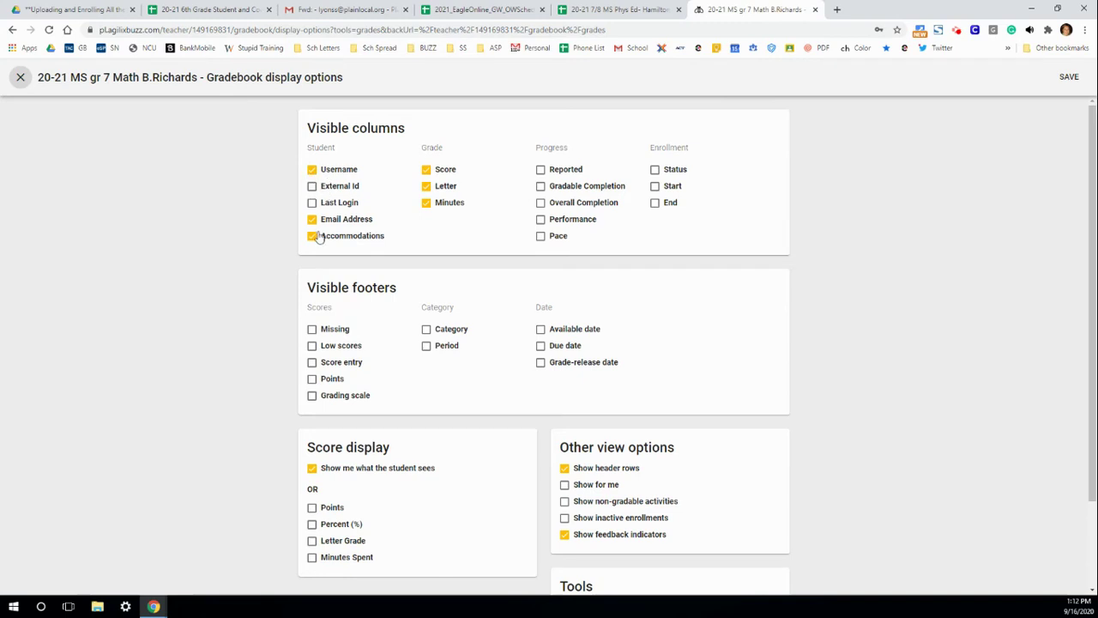
{"action": "left_click", "coordinate": [427, 202]}
{"action": "left_click", "coordinate": [312, 219]}
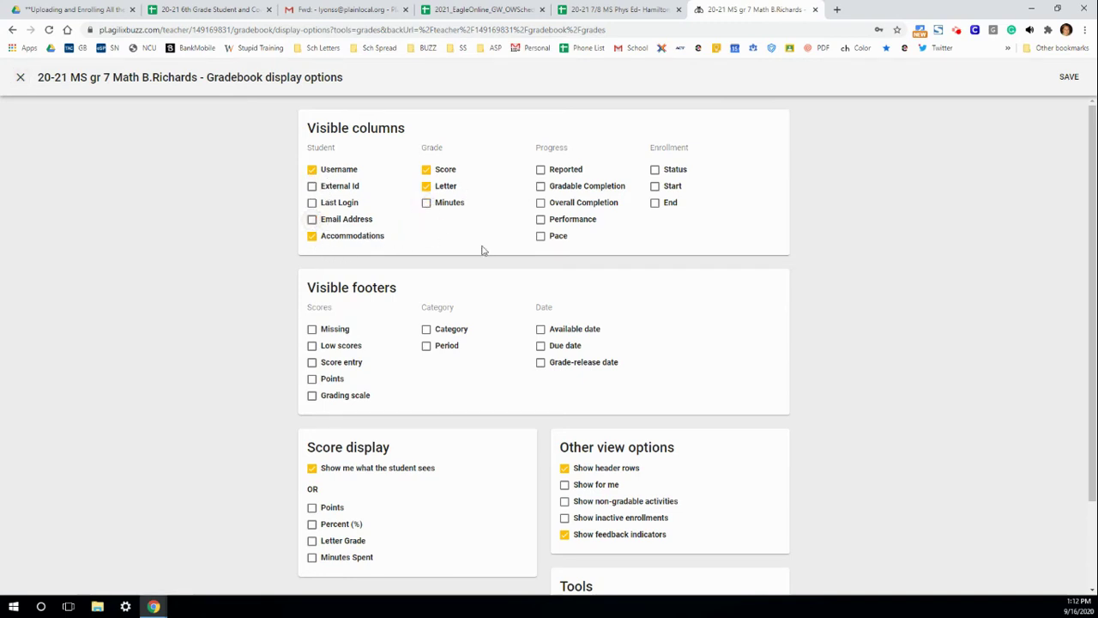
{"action": "left_click", "coordinate": [1068, 77]}
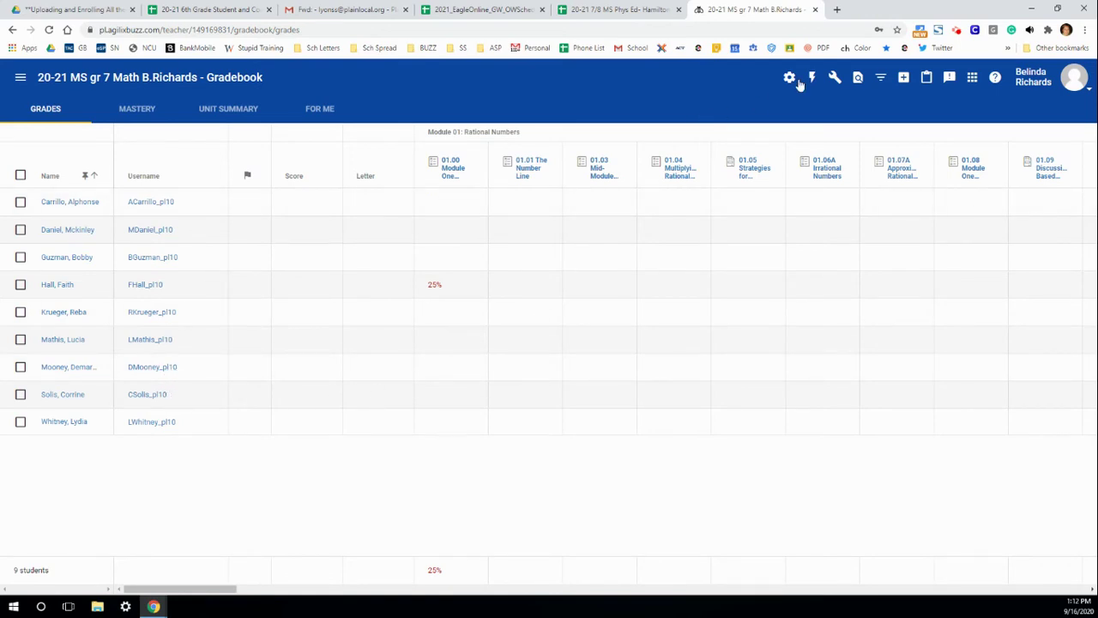
Create a new blank Google Doc from the Google Apps menu in a new browser tab
{"action": "left_click", "coordinate": [837, 10]}
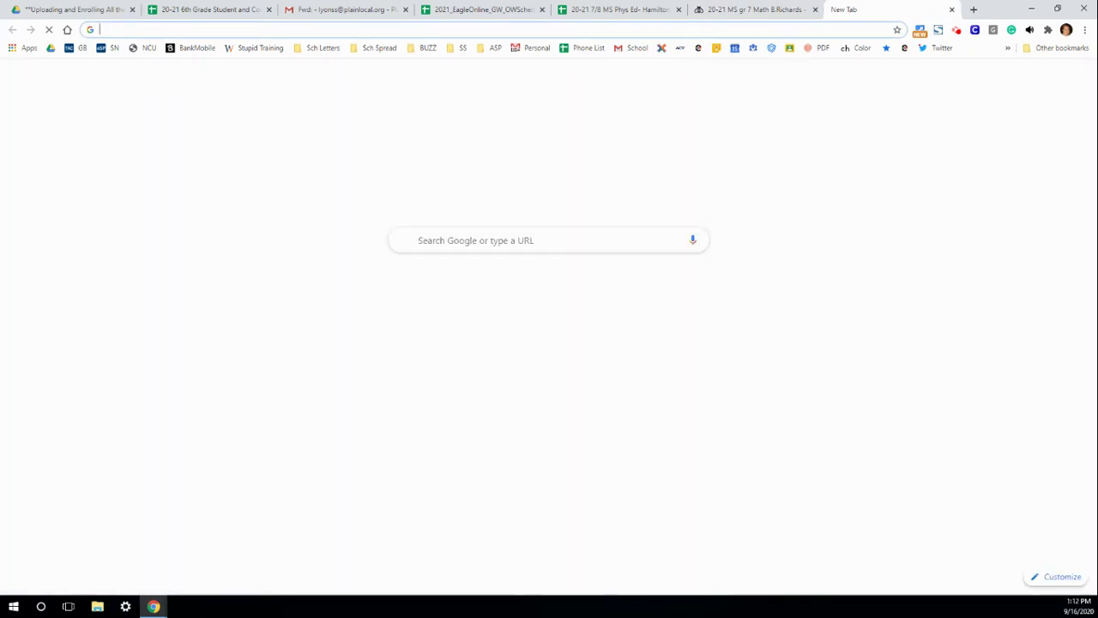
{"action": "left_click", "coordinate": [25, 48]}
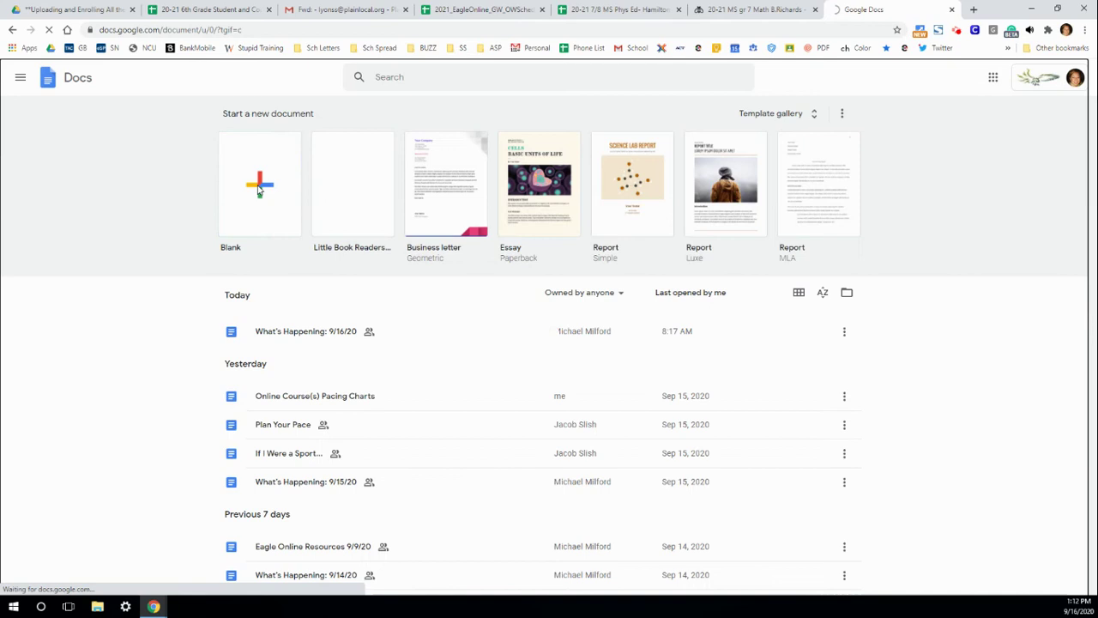
{"action": "left_click", "coordinate": [258, 187]}
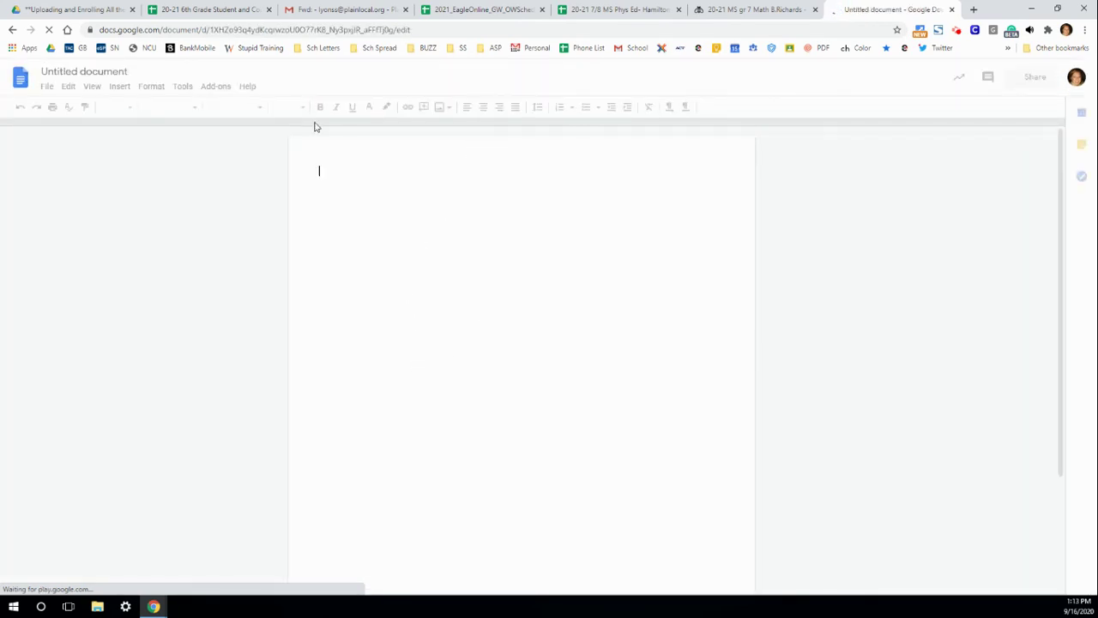
{"action": "left_click", "coordinate": [299, 107]}
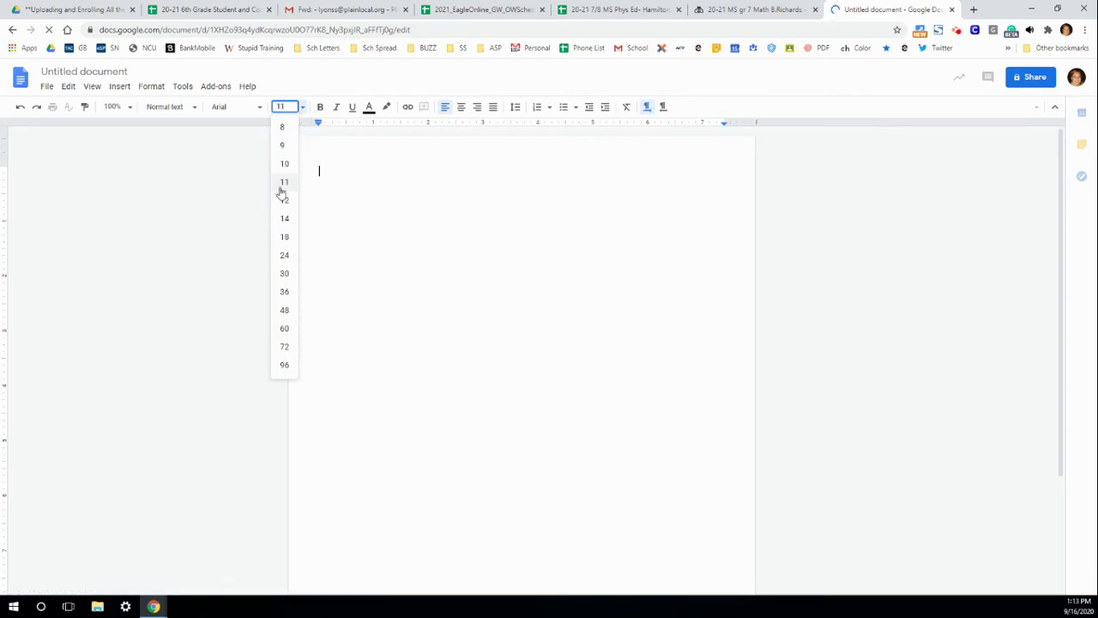
At 24 pt, type the first example password (student's initial, surname and 2027) followed by 'K-'
{"action": "left_click", "coordinate": [284, 256]}
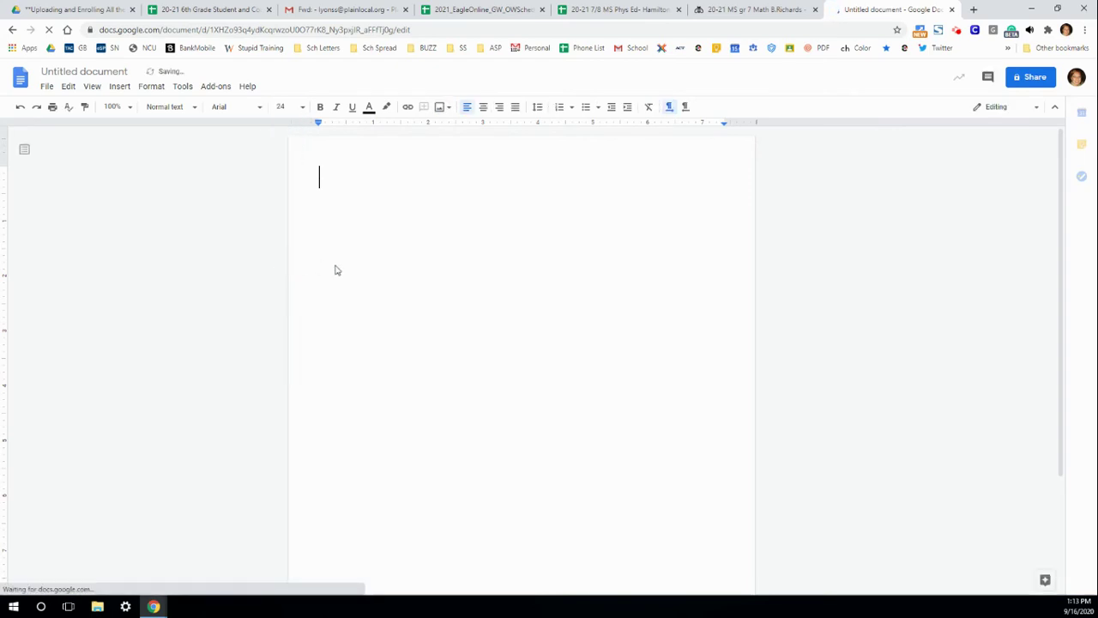
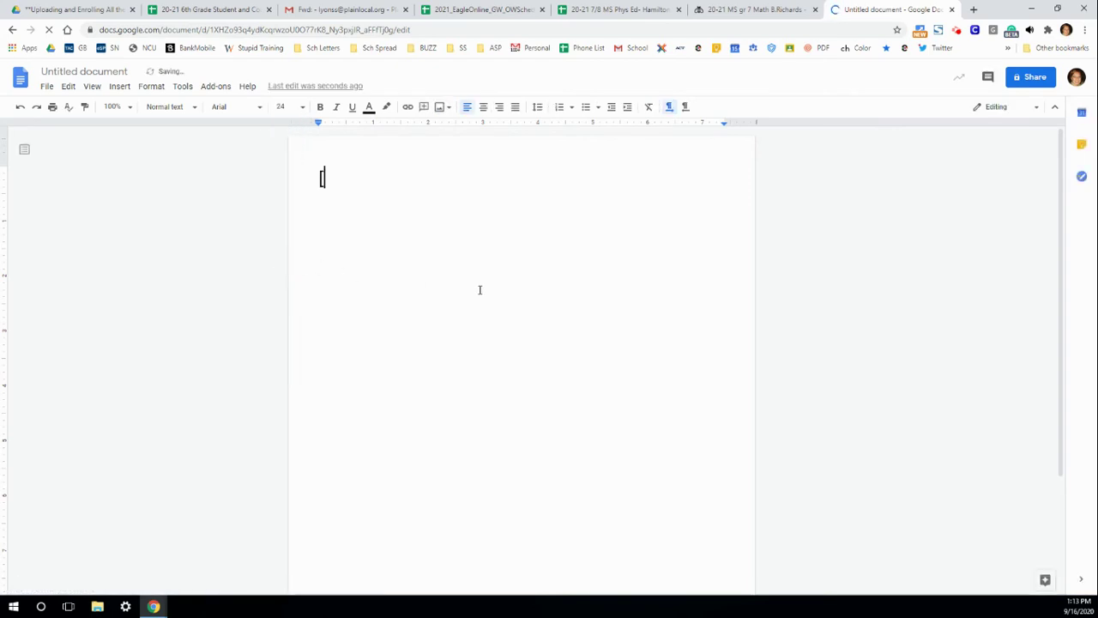
{"action": "key", "text": "BackSpace"}
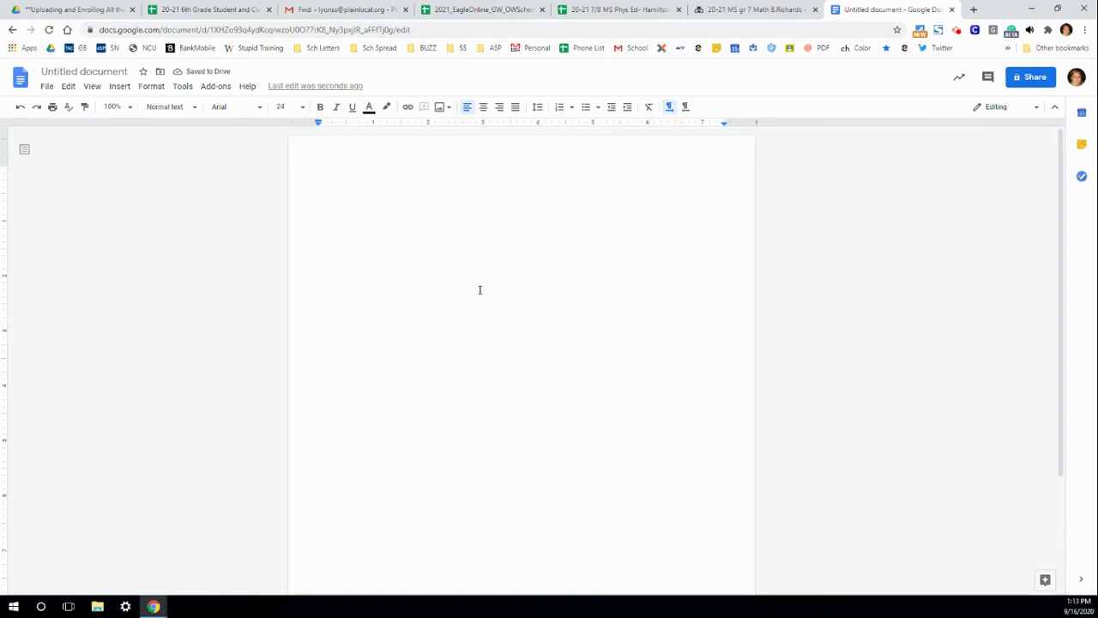
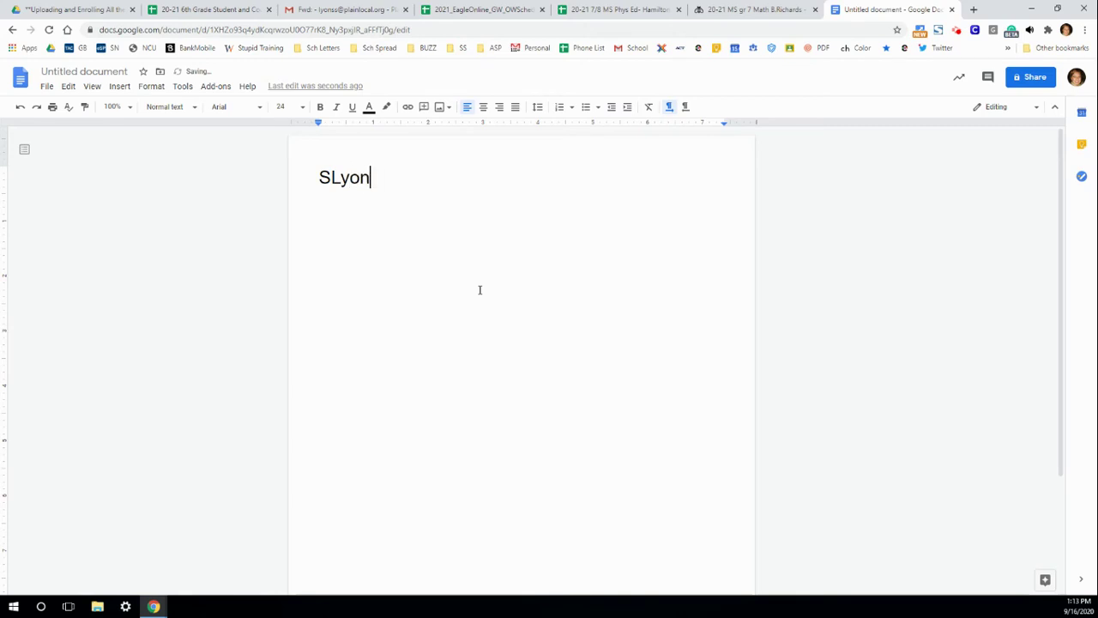
{"action": "left_click", "coordinate": [313, 181]}
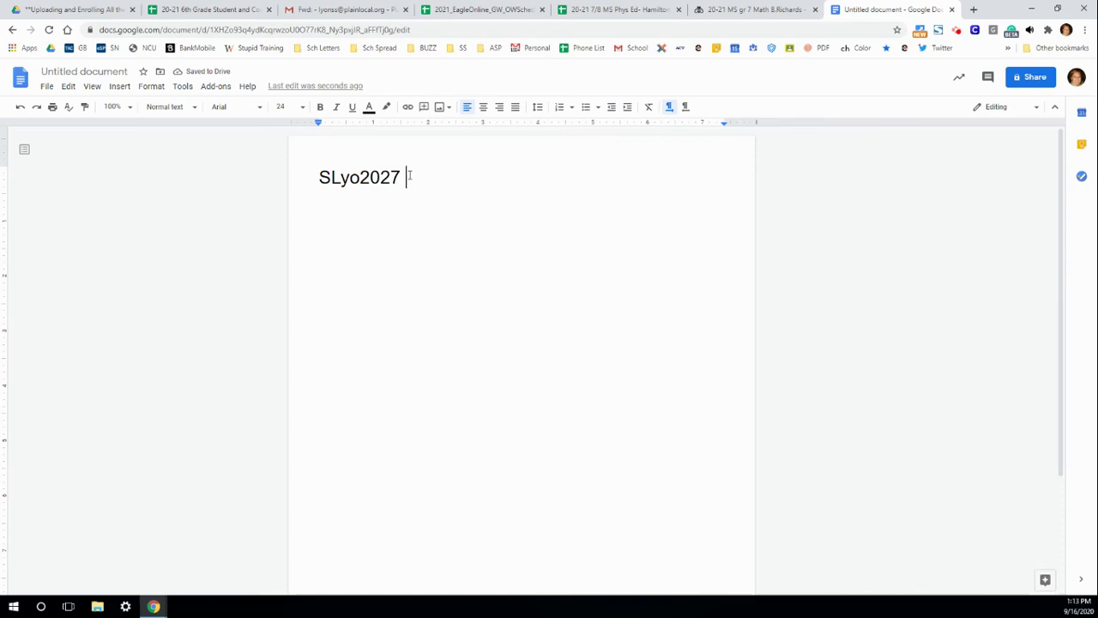
{"action": "type", "text": "K-"}
Finish the first line's grade label as K-9 and leave a blank line below it
{"action": "type", "text": "8"}
{"action": "key", "text": "BackSpace"}
{"action": "type", "text": "9"}
{"action": "key", "text": "Return"}
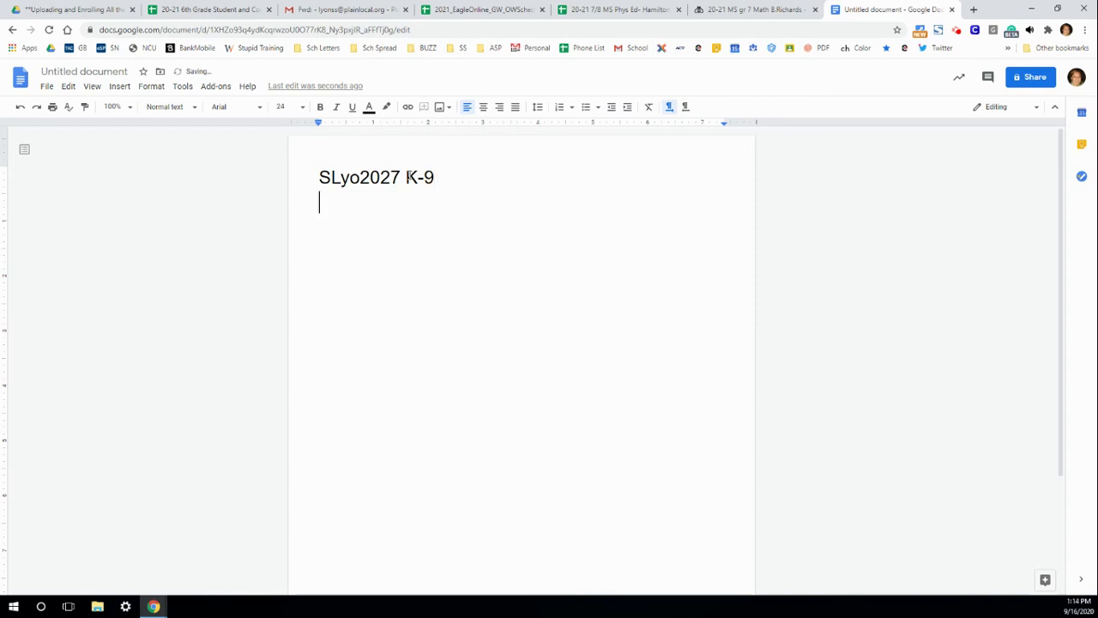
{"action": "key", "text": "Return"}
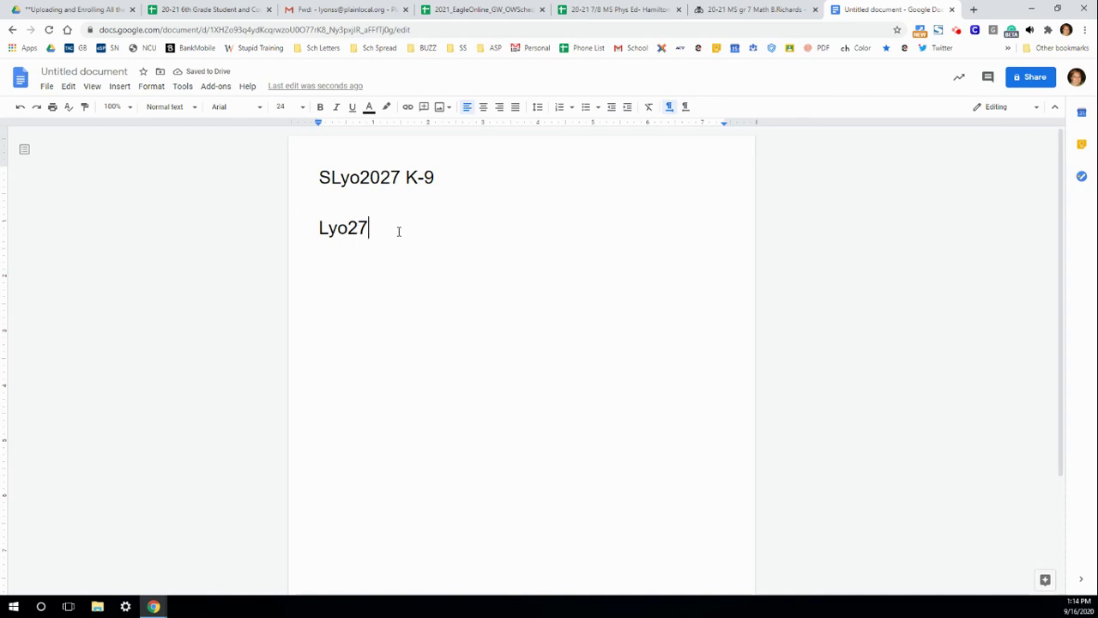
Type the second example password, the student's surname plus 27, labelled 10-12
{"action": "type", "text": " 10-12"}
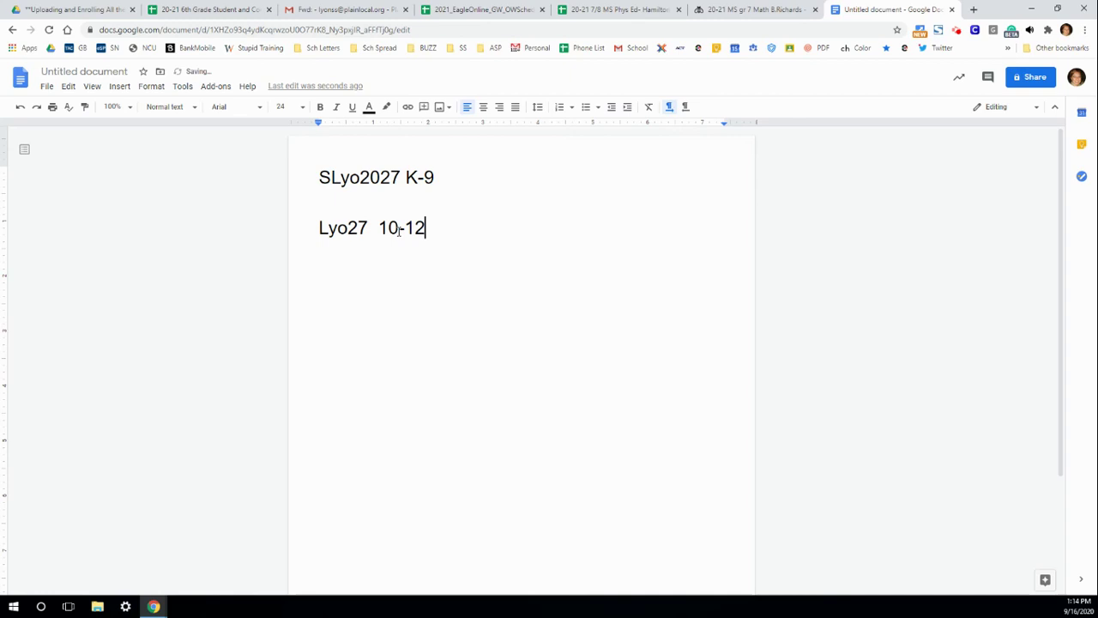